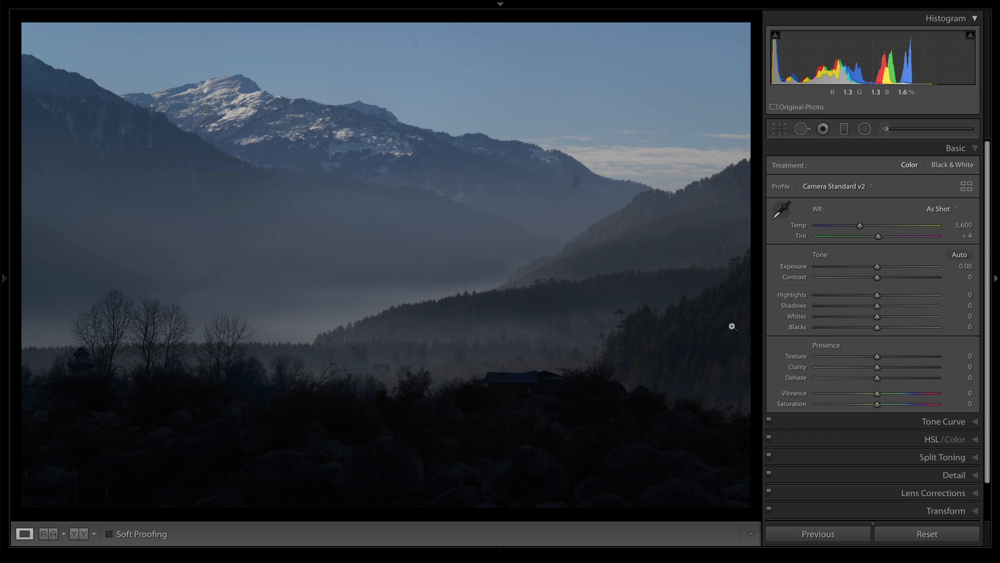
- Use Spot Removal in Heal mode with Visualize Spots to heal the dust spots in the sky and above the misty valley
click(802, 129)
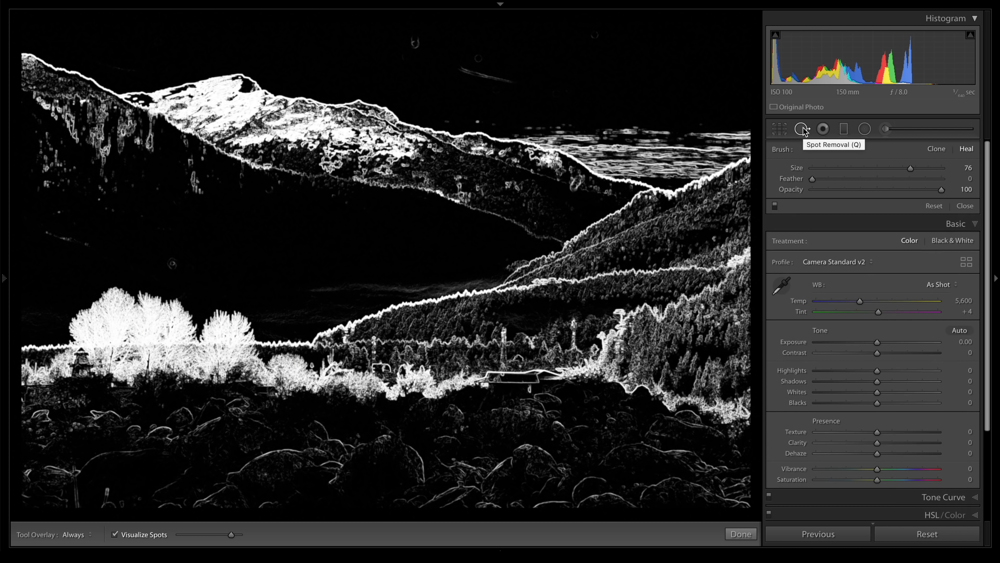
click(115, 535)
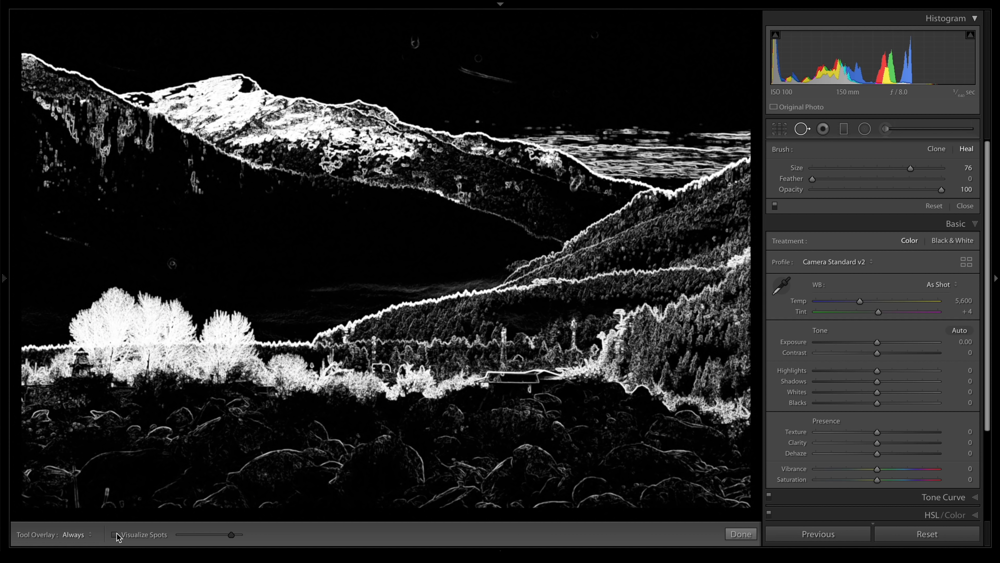
click(115, 535)
click(115, 535)
key(a)
click(576, 183)
click(644, 47)
click(416, 40)
click(495, 90)
click(568, 89)
click(95, 38)
click(115, 535)
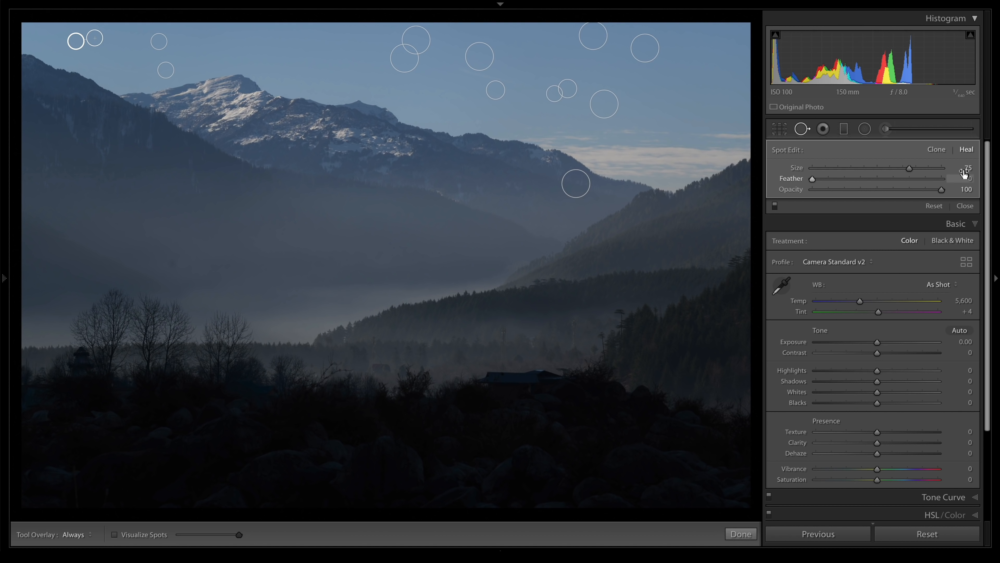
click(961, 206)
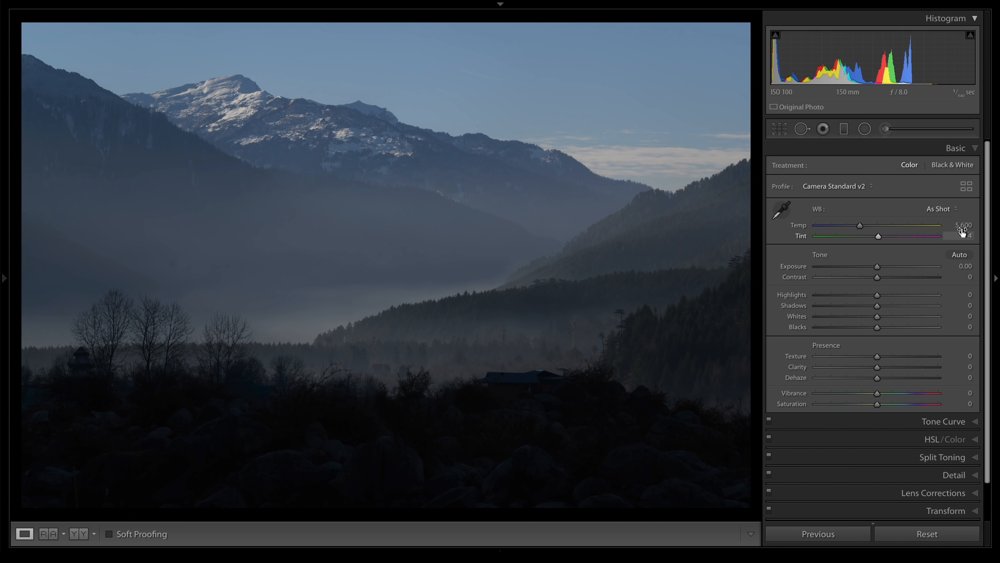
- Boost Saturation to +100 to judge the colours, warm the white balance temperature, and bring Saturation back down
drag(878, 404, 941, 406)
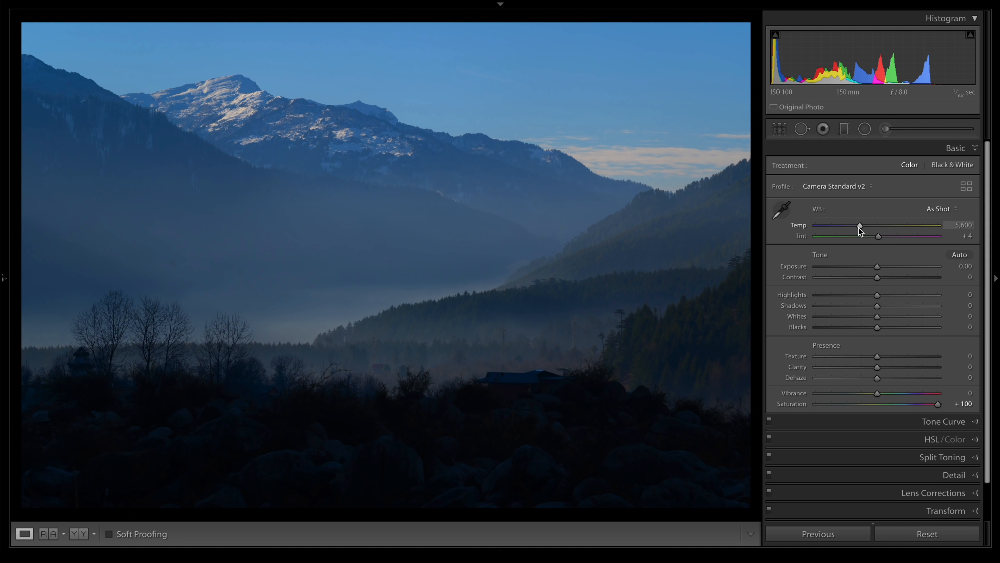
drag(859, 227, 874, 230)
drag(938, 404, 884, 405)
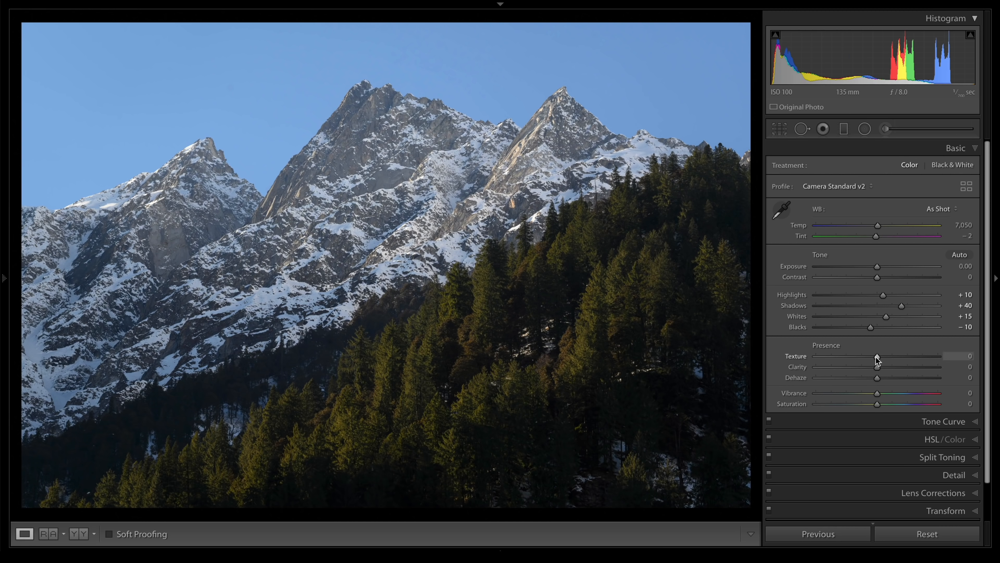
- Set Texture to +15 on the snowy mountain photo and check the detail at close range
drag(877, 357, 886, 358)
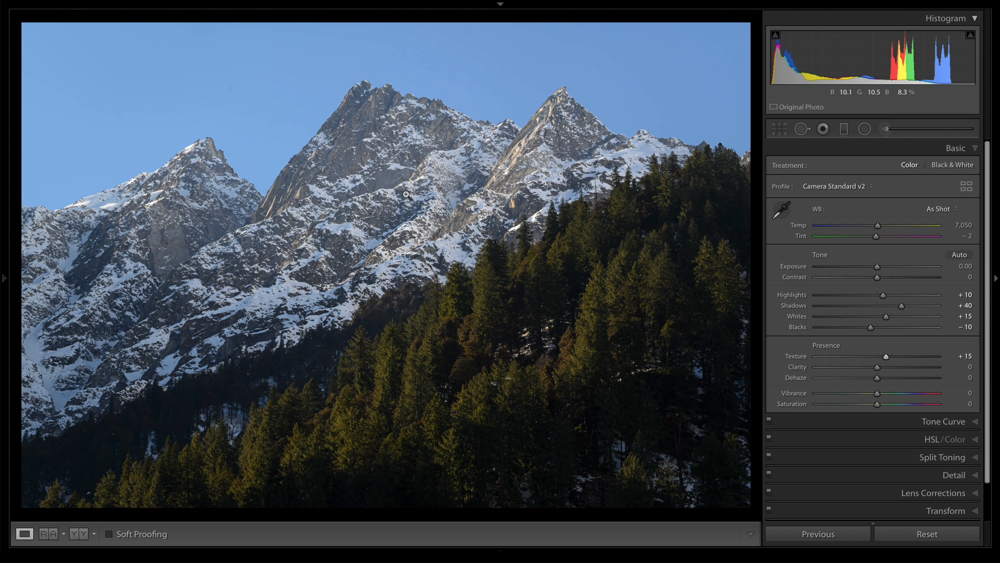
click(405, 259)
click(405, 259)
click(444, 333)
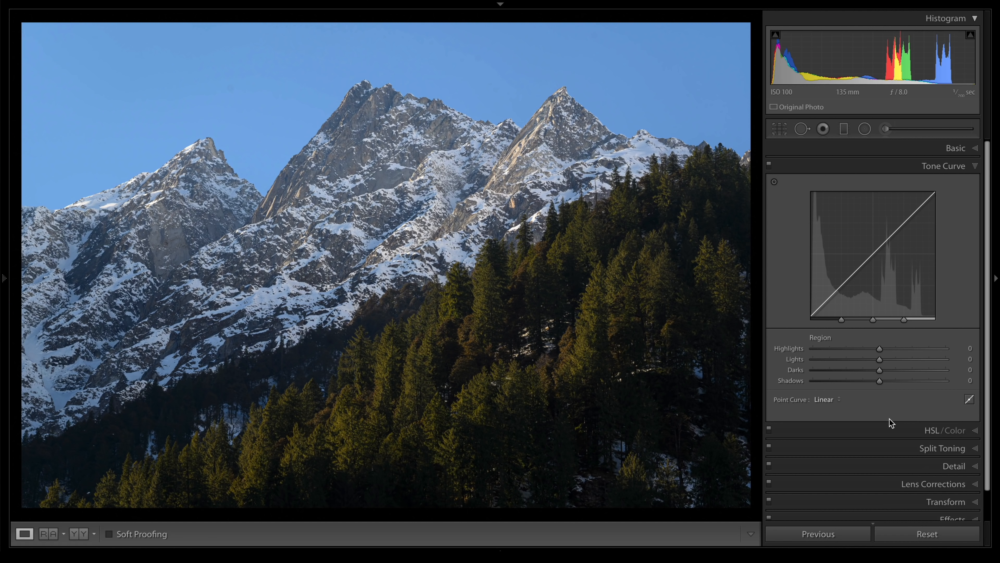
- Shape the tone curve with Lights +20, Darks -9 and Shadows -8, and compare the image with and without it
drag(902, 225, 901, 216)
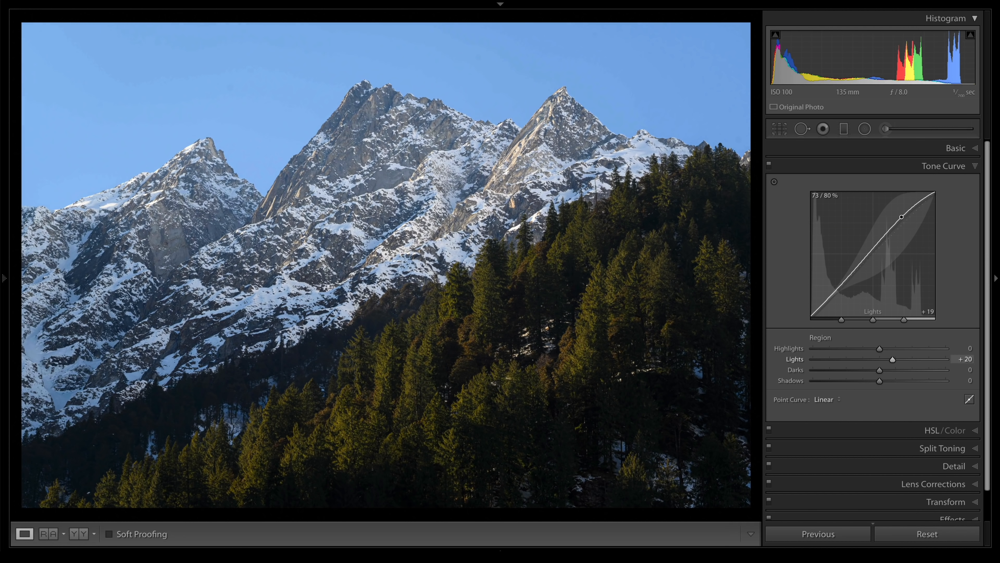
drag(841, 283, 842, 285)
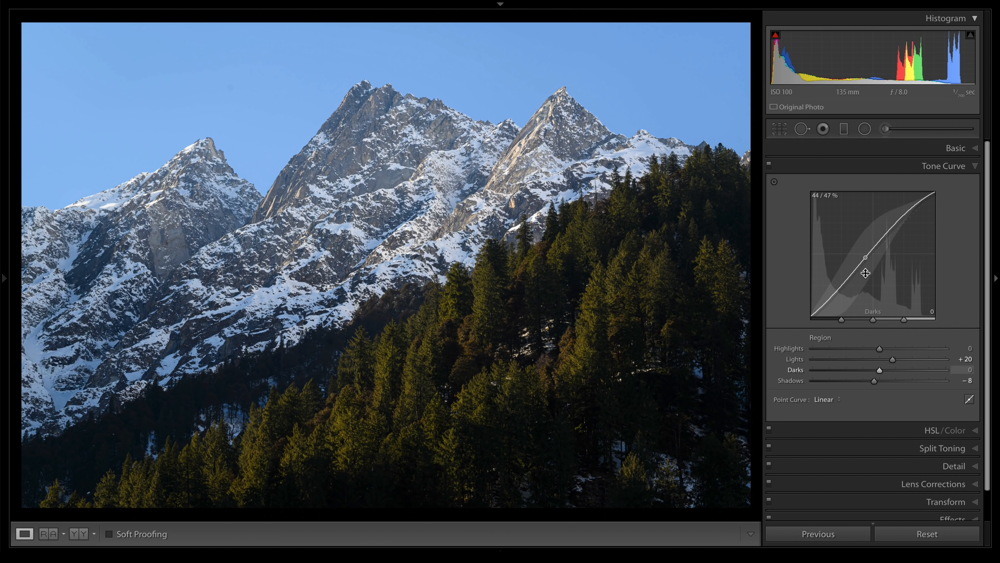
drag(872, 246, 872, 252)
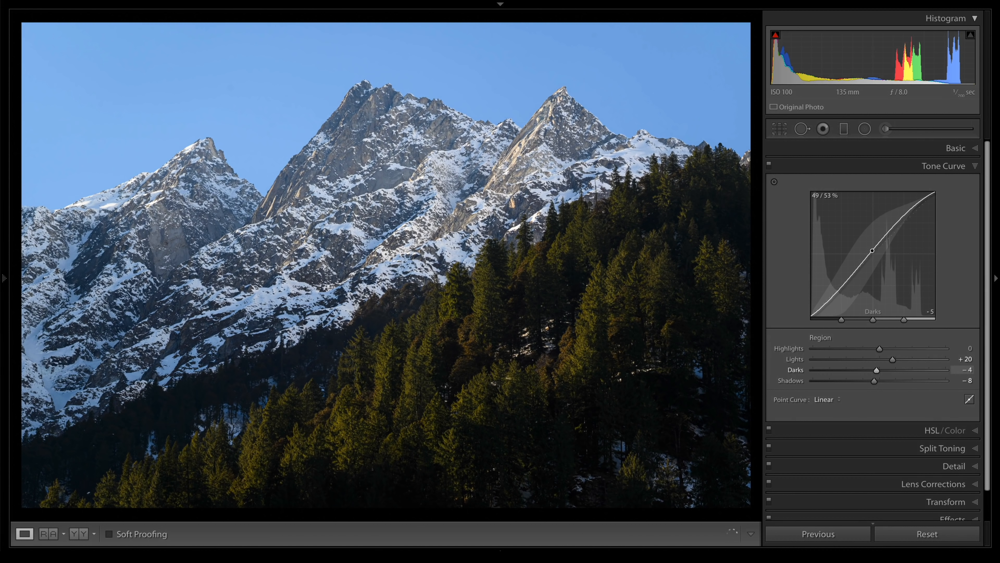
click(769, 166)
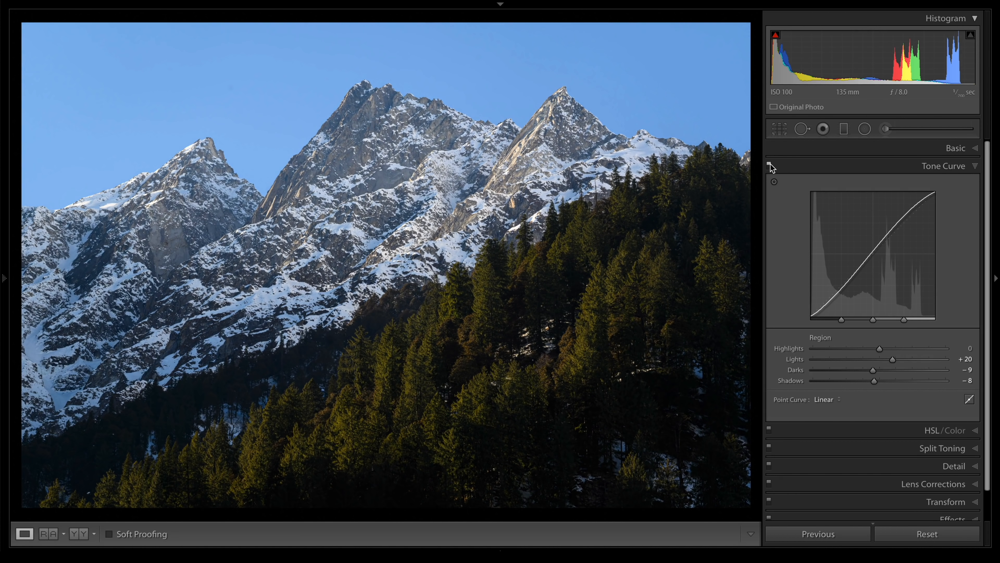
- Raise the luminance of the greens to +15, brighten the yellows, and set the Blue hue to -10
key(ctrl+alt+shift+l)
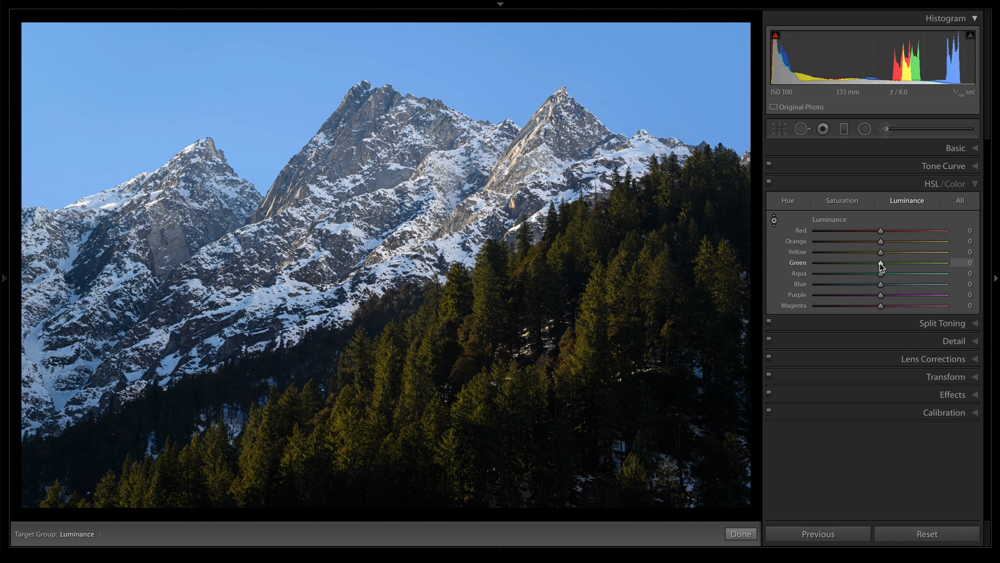
drag(880, 267, 898, 252)
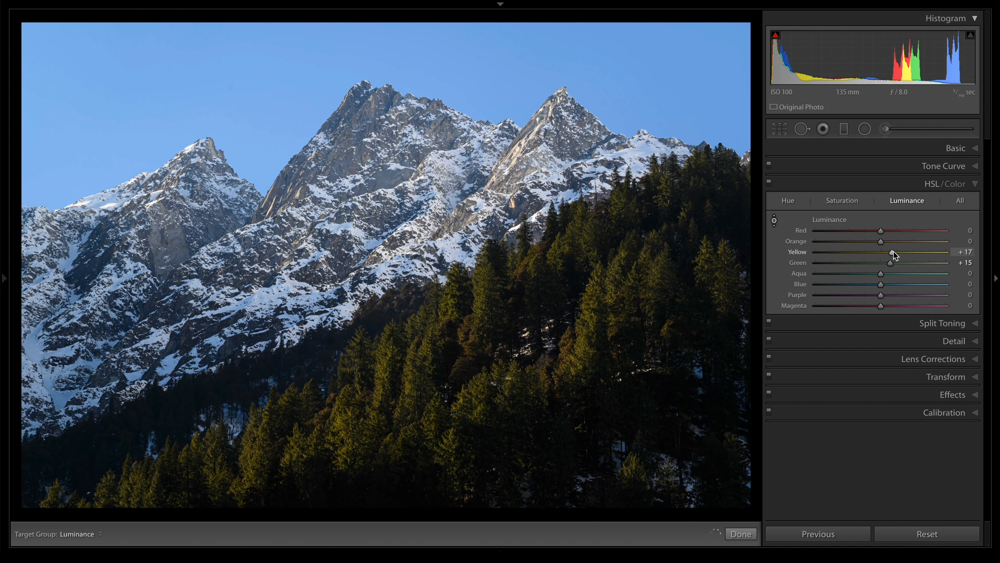
click(788, 200)
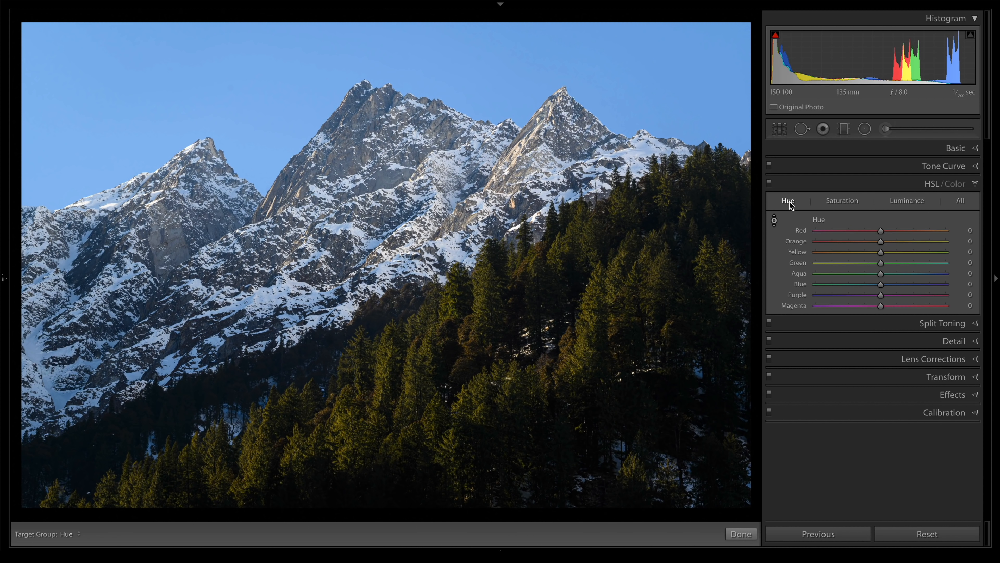
mouse_move(881, 284)
mouse_down()
mouse_move(864, 285)
mouse_move(918, 283)
mouse_move(875, 284)
mouse_up()
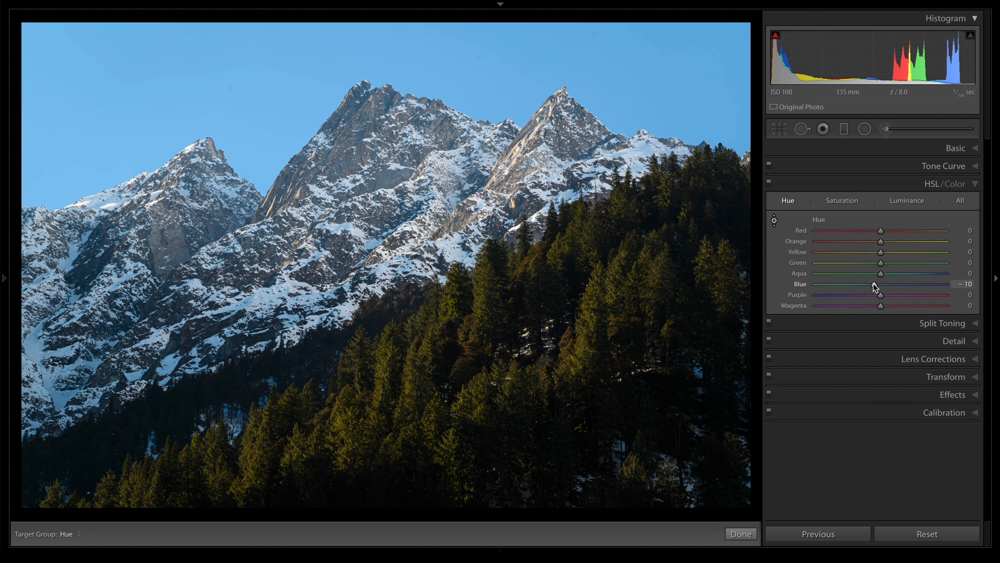
- Adjust the mountain photo's sharpening and apply lens corrections
click(877, 340)
drag(842, 393, 842, 395)
click(853, 498)
click(882, 326)
click(862, 489)
- Add a slight dark post-crop vignette to the mountain photo with an increased feather
click(867, 482)
drag(877, 311, 871, 312)
drag(877, 344, 893, 344)
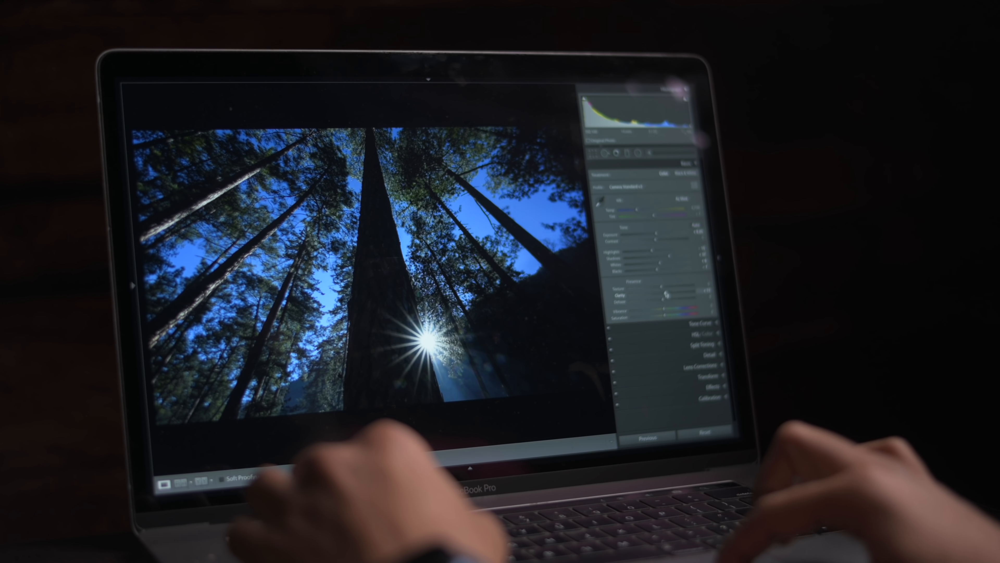
- Tune the forest photo's blue hue and sharpening, and set the post-crop vignette to Amount -10 and Feather 100
key(super+2)
key(super+3)
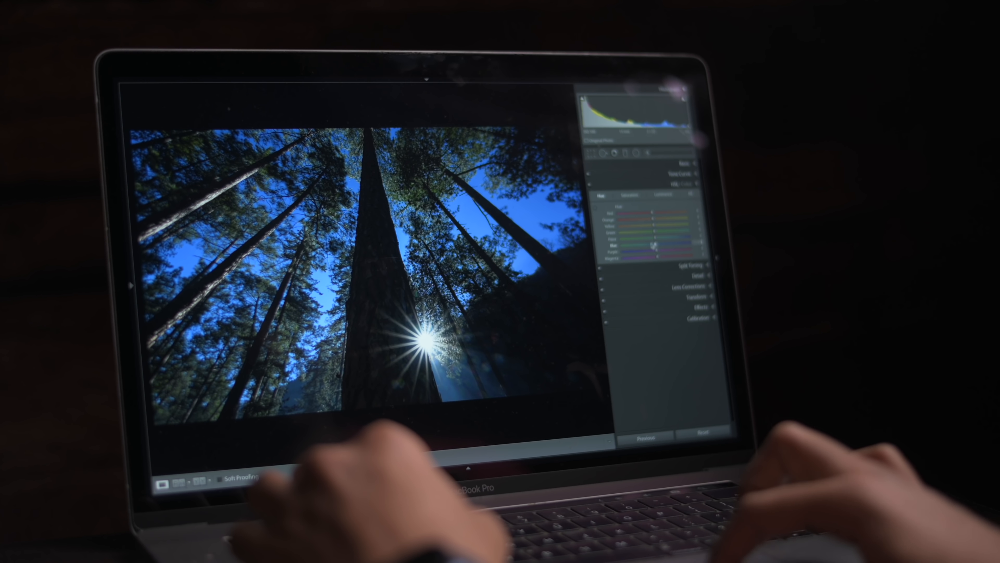
key(super+5)
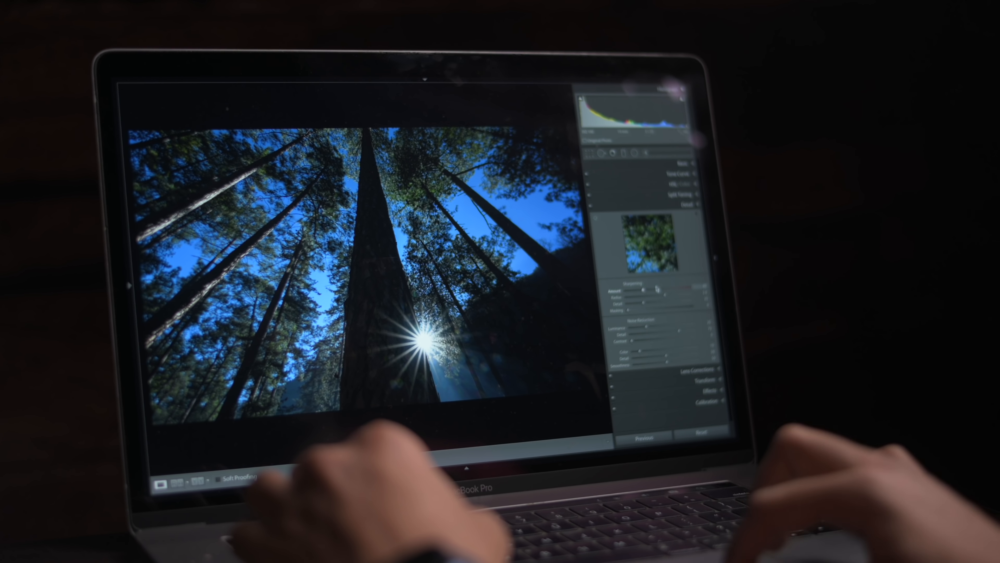
key(super+6)
key(super+8)
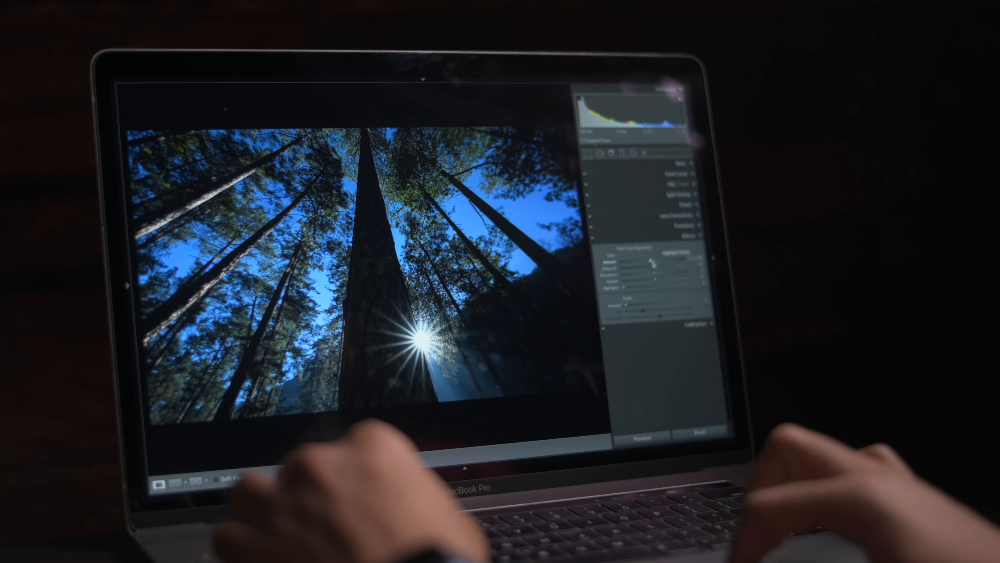
- Draw an elliptical radial filter around the central tree trunk and adjust its range mask
key(shift+m)
mouse_move(376, 268)
mouse_down()
mouse_move(405, 414)
mouse_move(431, 425)
mouse_up()
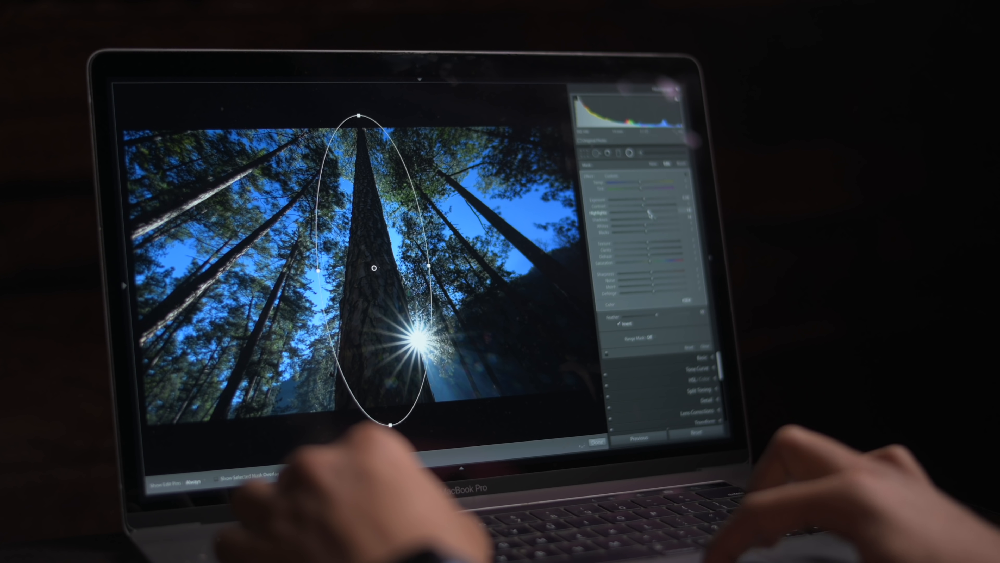
click(649, 338)
click(659, 350)
drag(694, 355, 706, 370)
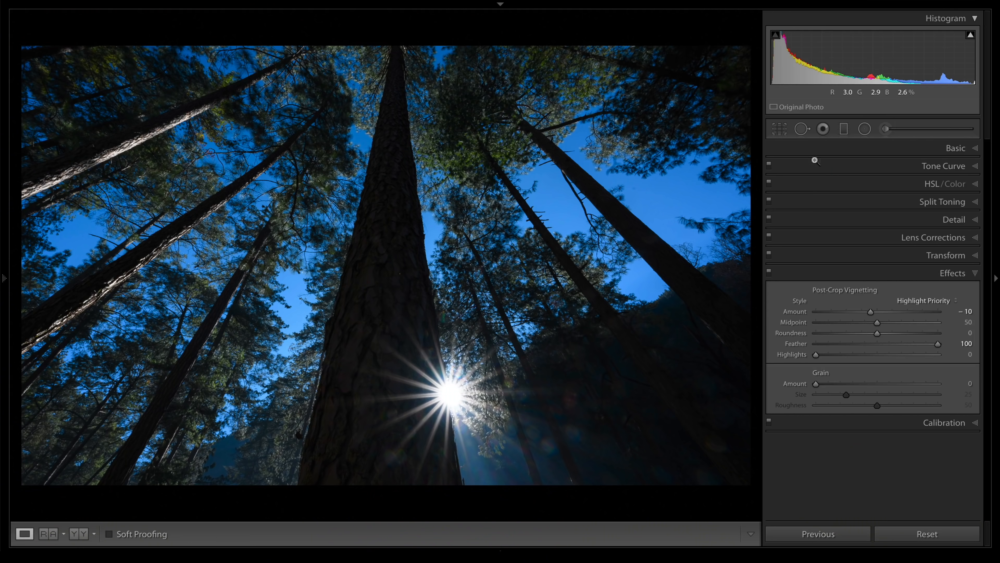
- Try lifting the Shadows of the whole forest photo to +100
click(946, 152)
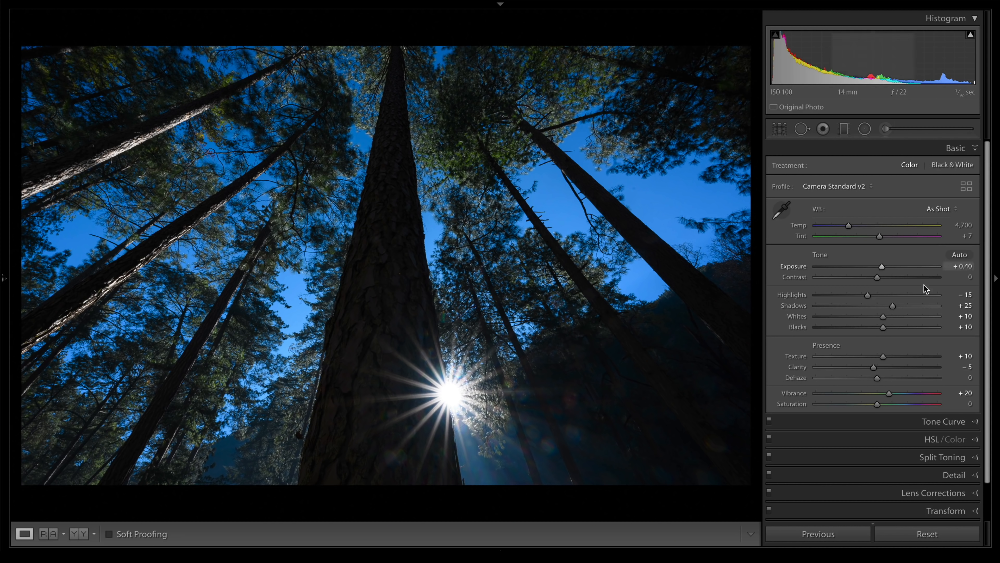
drag(896, 305, 957, 306)
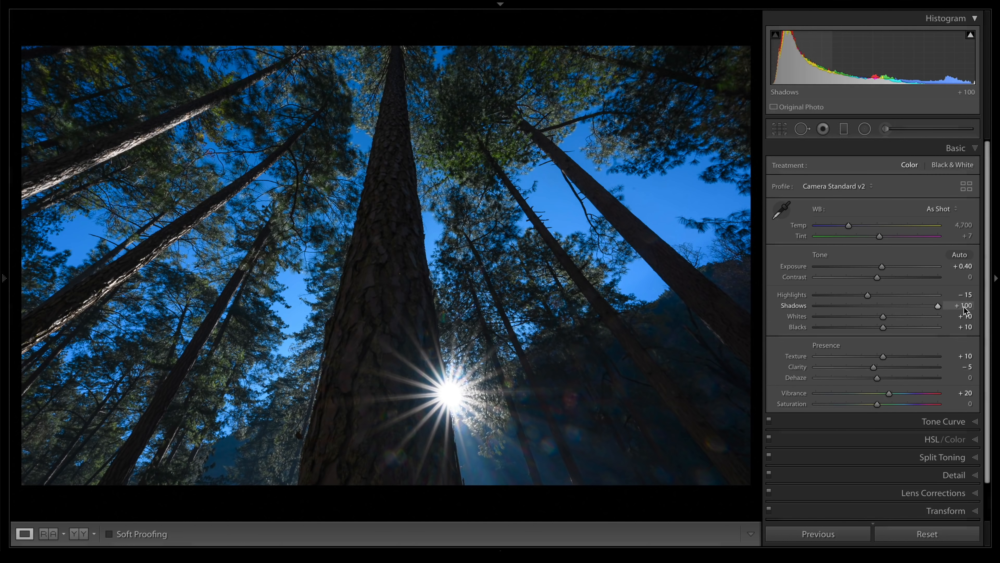
- Draw an elliptical radial filter along the central trunk and set Exposure 0.35, Shadows 15 and Texture 10
key(shift+m)
drag(390, 271, 474, 502)
drag(881, 208, 882, 208)
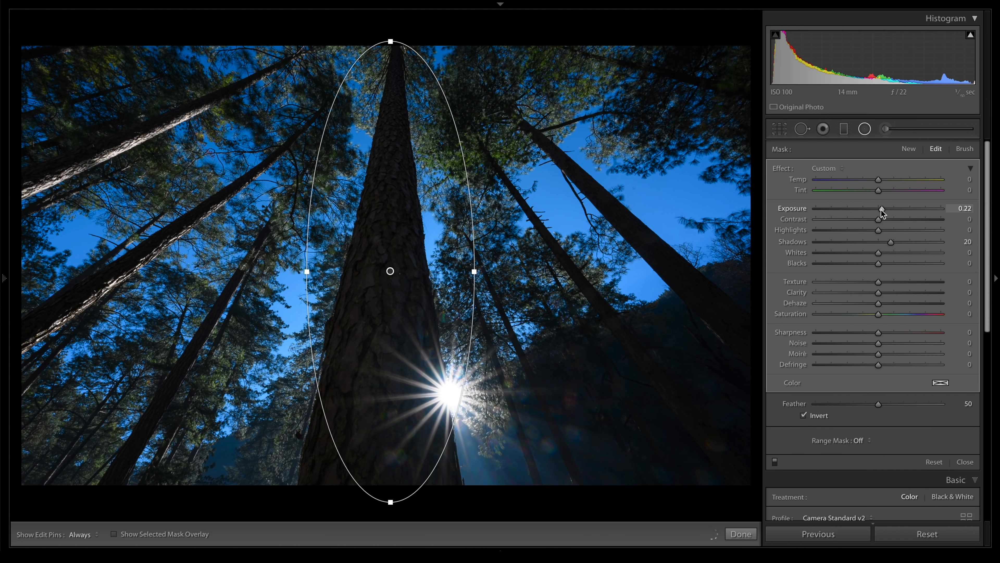
drag(879, 282, 884, 283)
drag(891, 241, 885, 208)
- Duplicate the central trunk's radial filter onto the tree to its right, and rotate and resize it to follow that trunk
drag(390, 271, 493, 119)
drag(493, 350, 494, 219)
drag(578, 118, 609, 118)
- Duplicate the radial filter onto the trunks left of the central tree, rotating and stretching the copies to follow them
drag(493, 119, 226, 353)
right_click(145, 133)
click(165, 140)
drag(226, 459, 309, 416)
drag(305, 415, 260, 376)
drag(284, 256, 354, 152)
drag(221, 349, 245, 291)
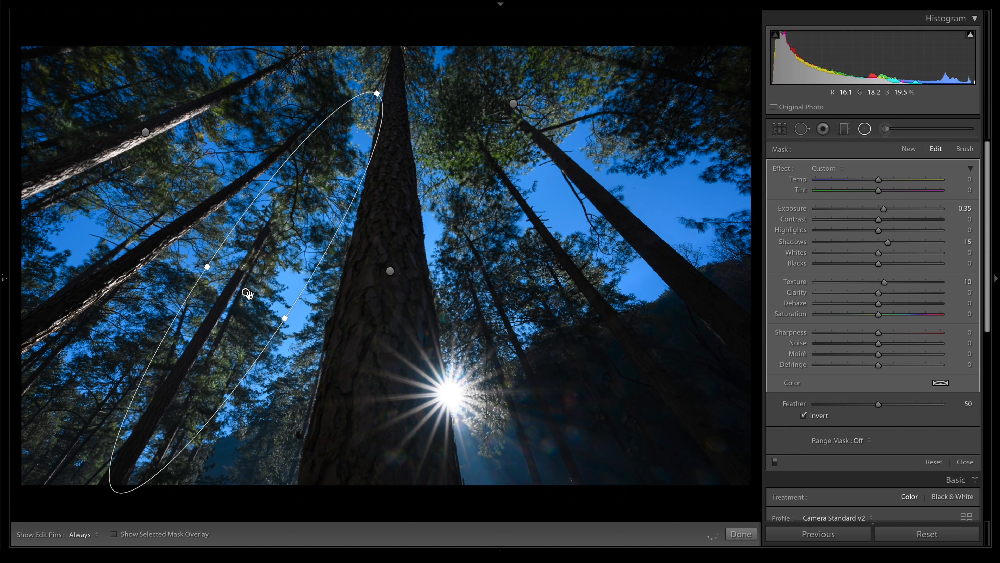
click(966, 461)
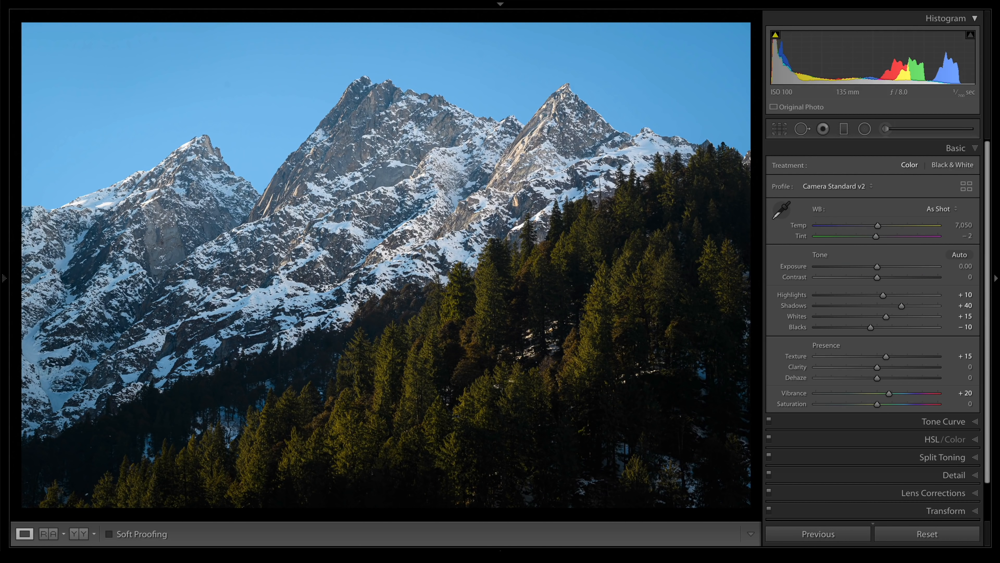
- Add a diagonal graduated filter over the forested slope with Exposure 0.10, Highlights 10 and Shadows 10
key(m)
drag(480, 323, 452, 263)
mouse_move(881, 208)
mouse_down()
mouse_move(885, 244)
mouse_move(880, 208)
mouse_up()
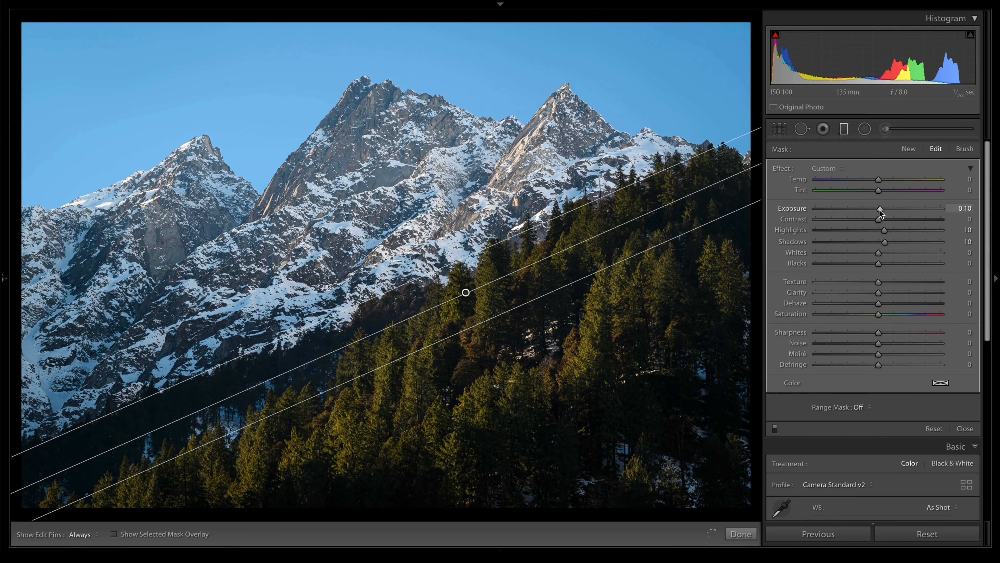
click(966, 429)
- Draw a circular radial filter over the sunlit trees on the slope and set its Highlights to 15
click(865, 129)
drag(547, 325, 702, 480)
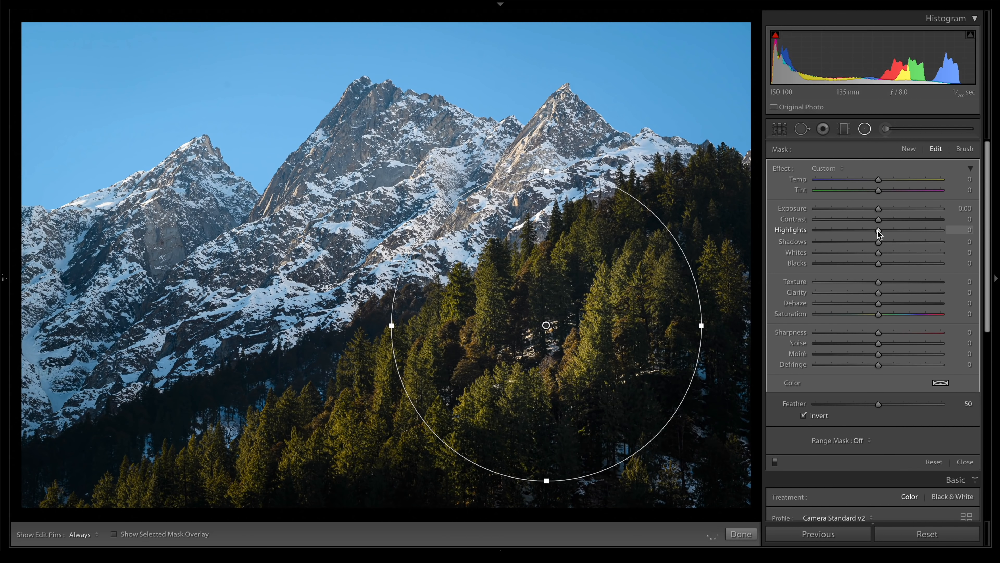
drag(877, 230, 887, 230)
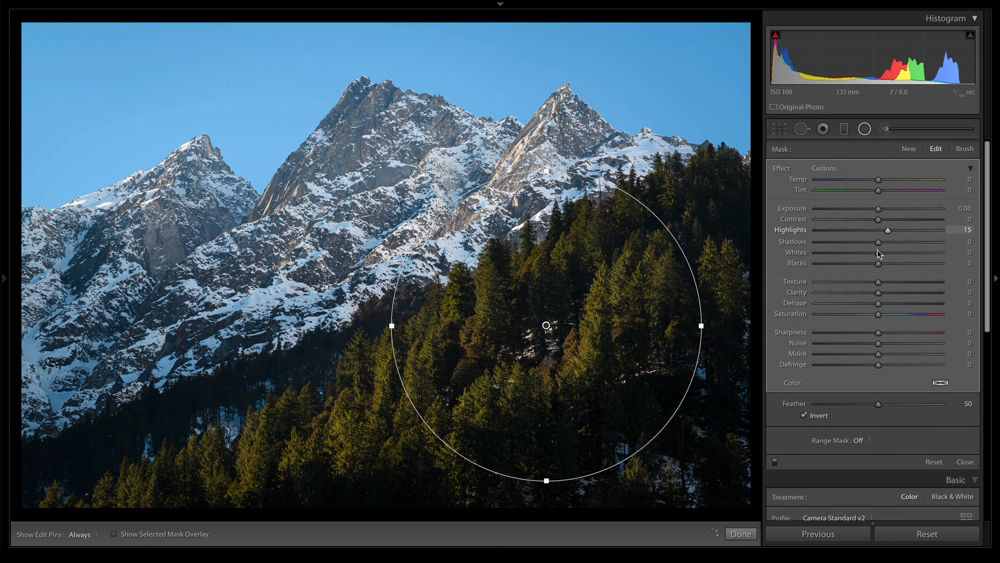
click(965, 462)
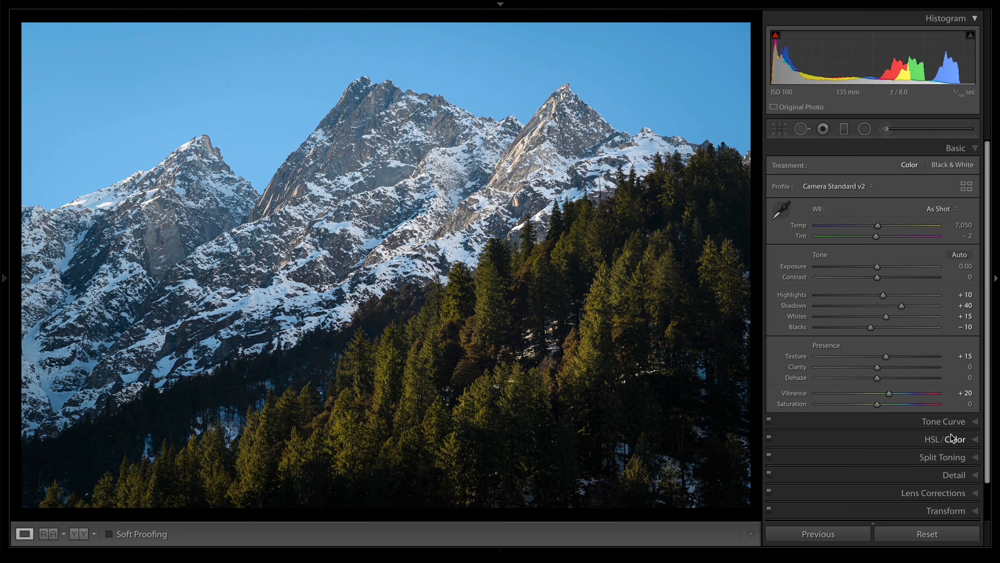
- Add a second diagonal graduated filter over the peaks and sky with Temp 6, Clarity 15 and Dehaze 10
key(m)
mouse_move(878, 292)
mouse_down()
mouse_move(895, 292)
mouse_move(884, 303)
mouse_move(887, 293)
mouse_up()
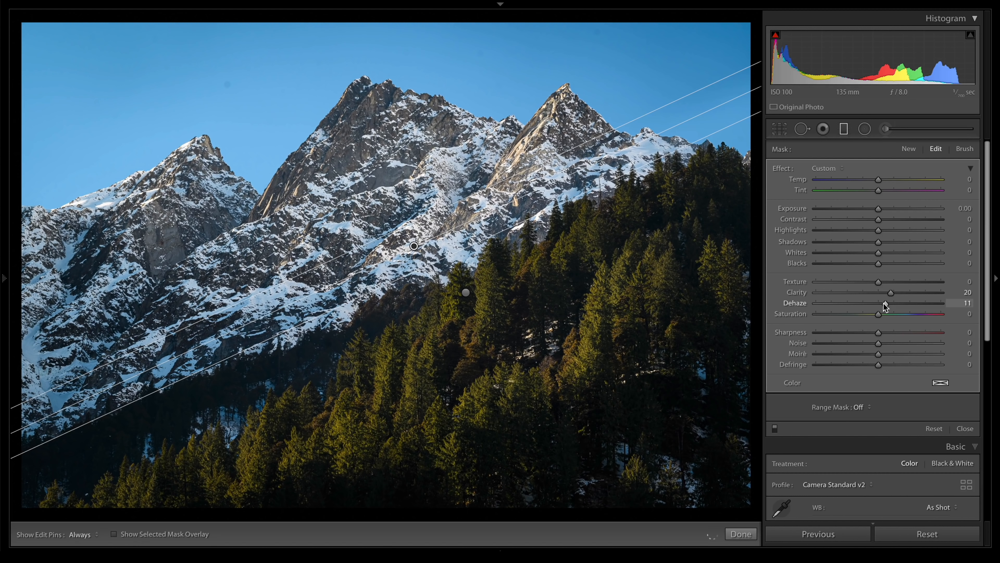
drag(878, 179, 881, 180)
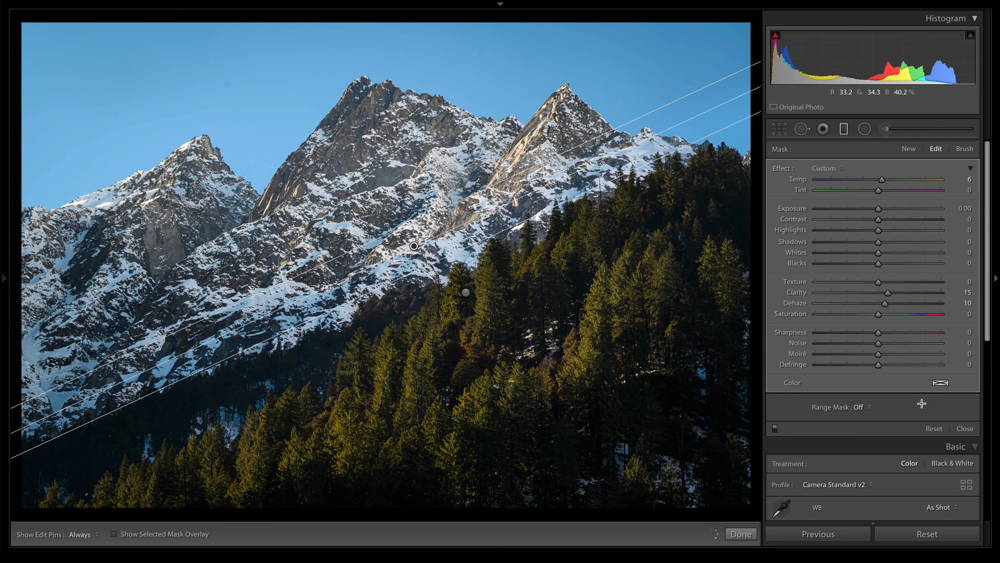
click(968, 429)
- Compare the edited mountain photo with its unedited version
key(backslash)
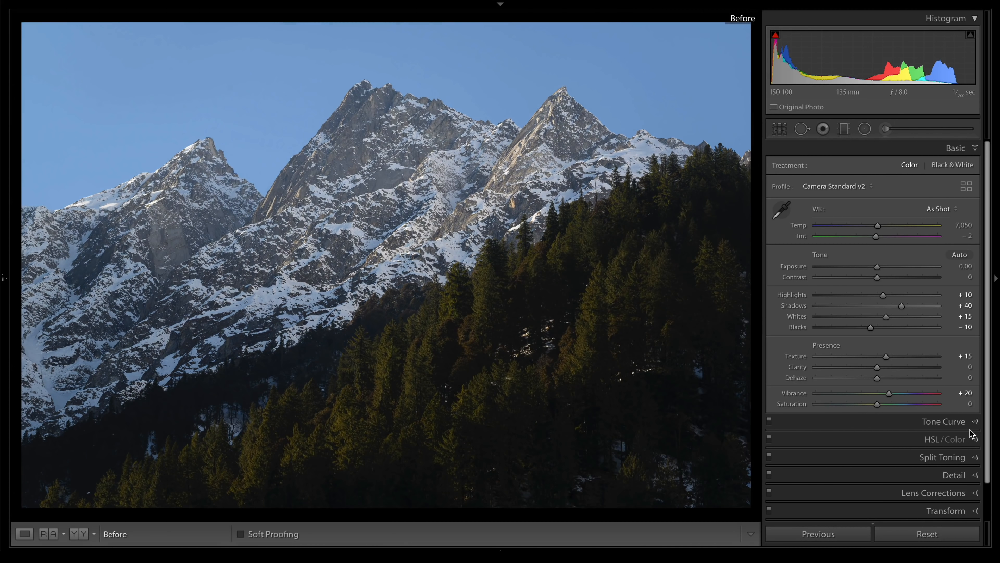
key(backslash)
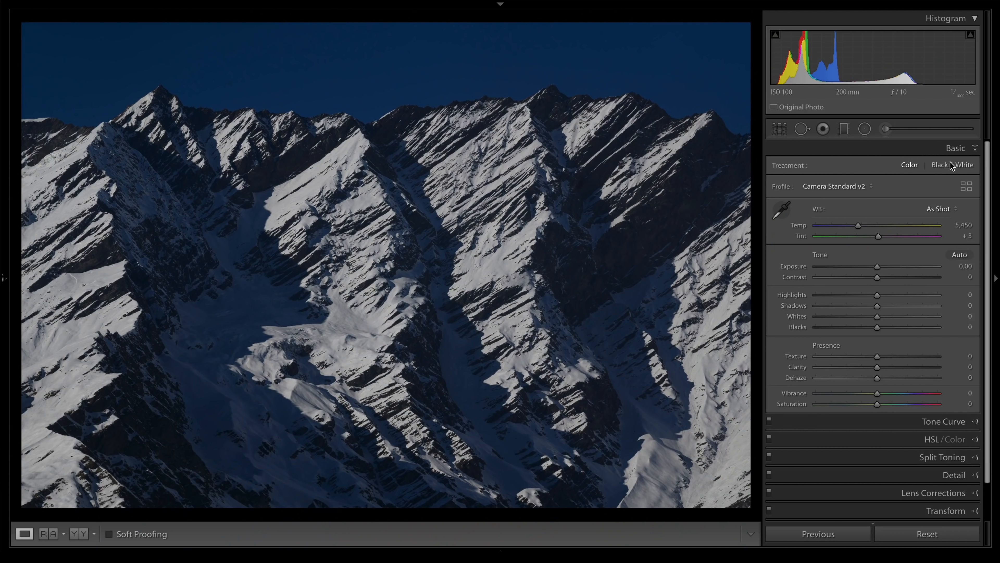
- Convert the snowy mountain ridge photo to the Black & White treatment
click(953, 162)
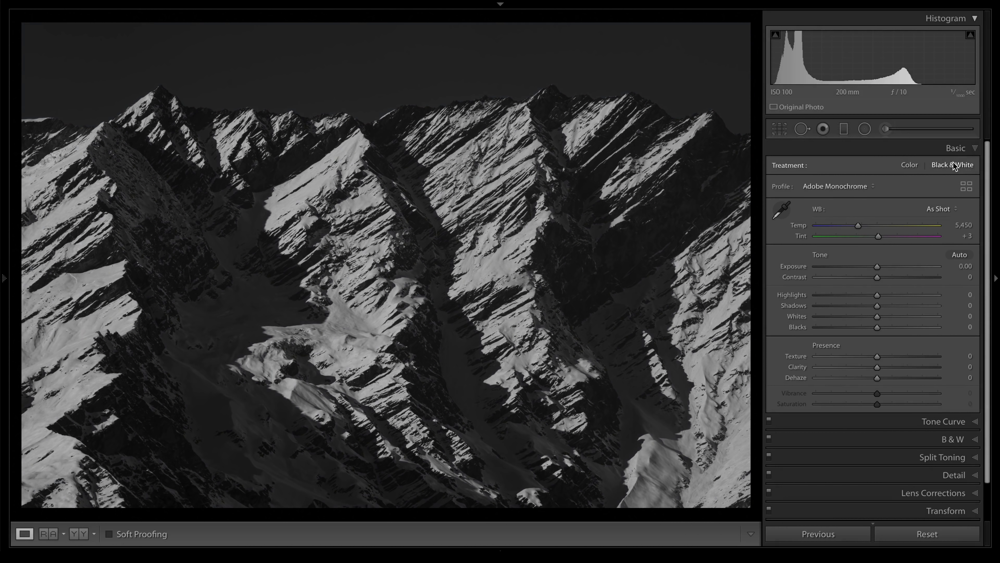
key(v)
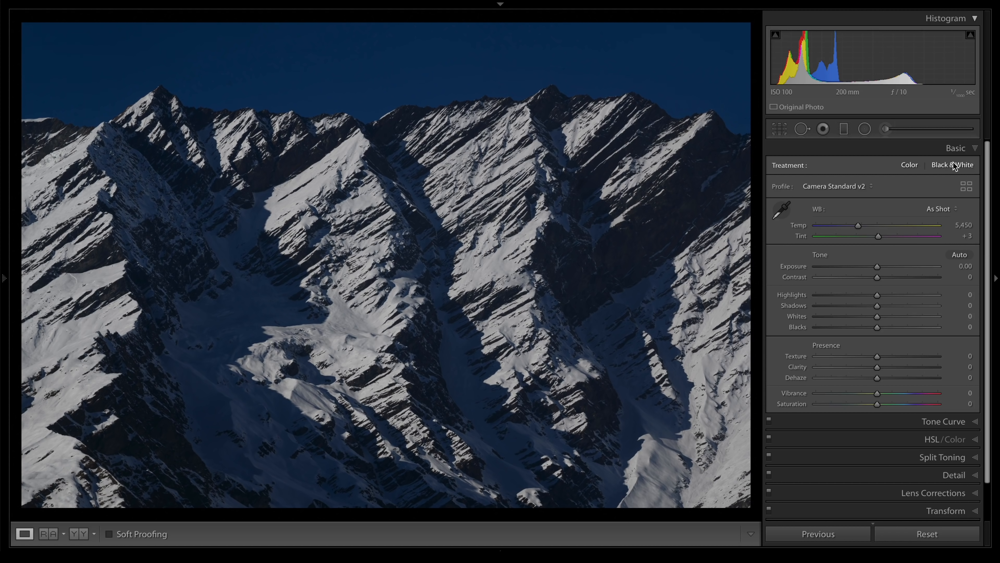
click(953, 162)
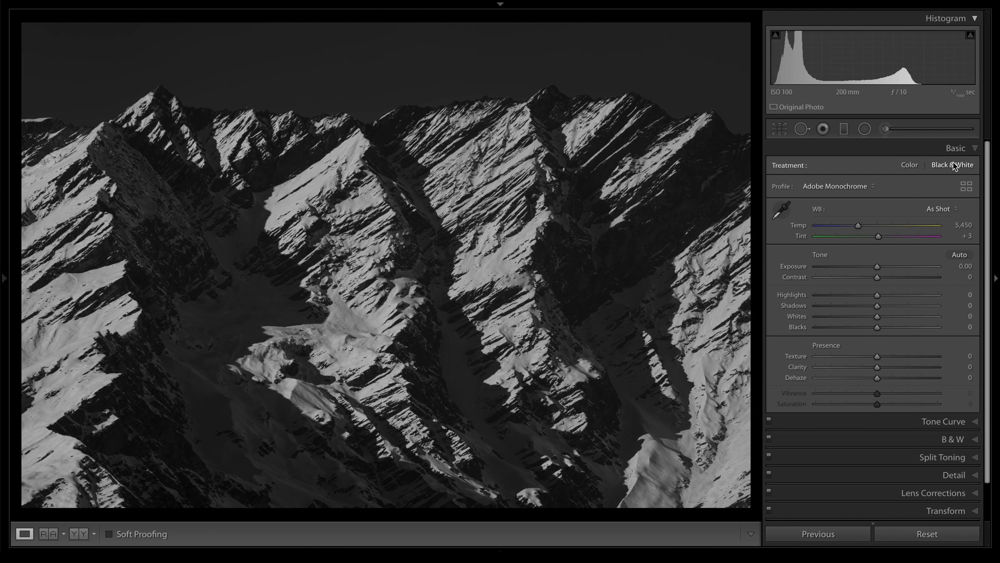
- Set the black-and-white photo's Shadows to 10, Whites to 60, Blacks to -27 and Clarity to 9
drag(877, 306, 914, 316)
shift+double_click(791, 315)
shift+double_click(797, 327)
alt+click(861, 328)
drag(877, 367, 882, 367)
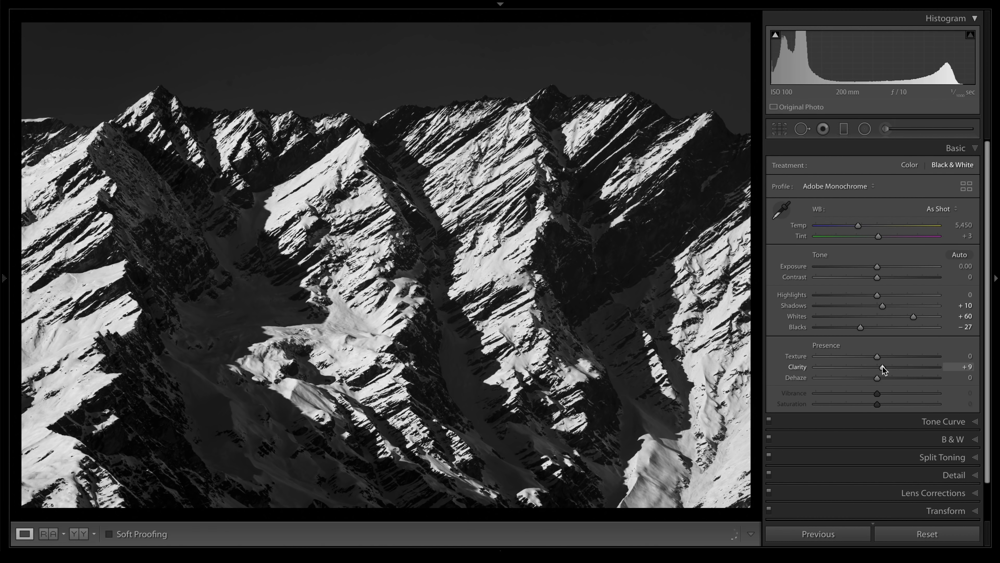
- Lower the Blue value in the Black & White mix to darken the sky
click(906, 421)
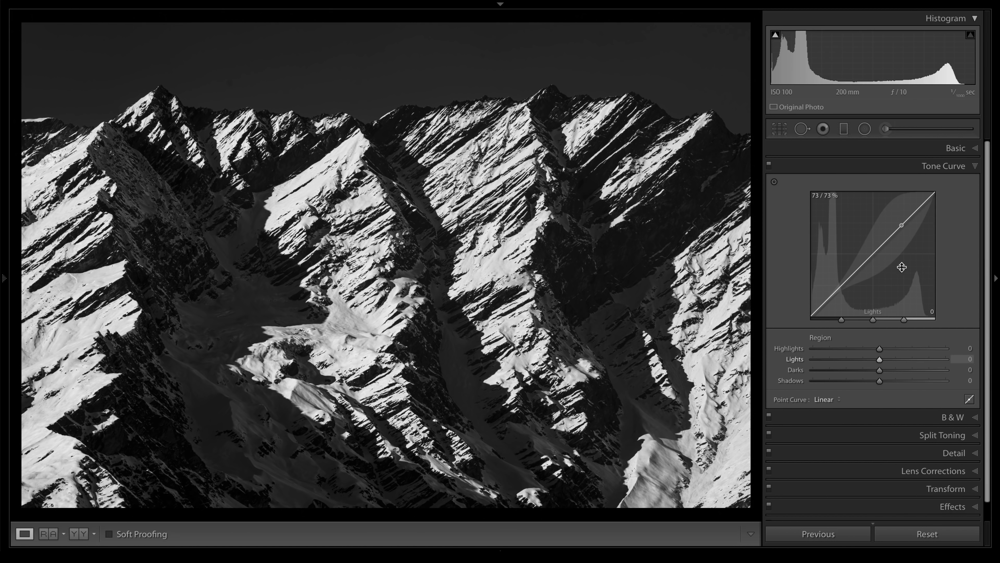
click(914, 419)
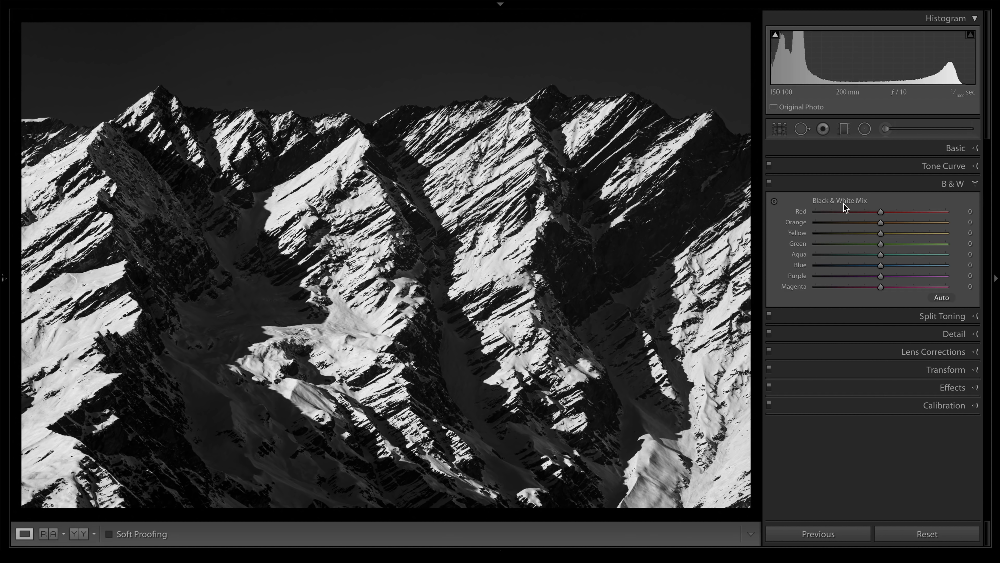
drag(881, 265, 850, 266)
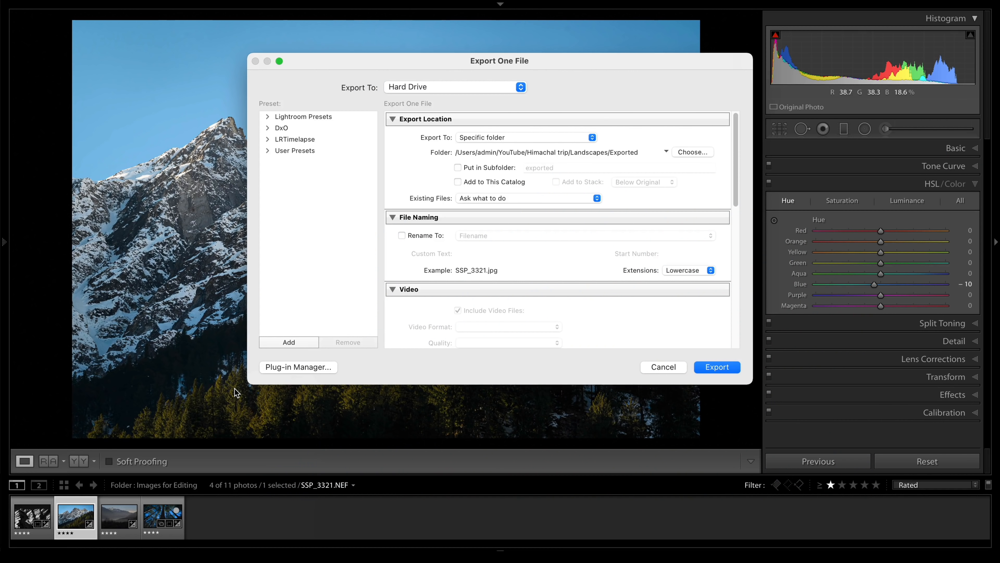
- Set the JPEG export's colour space to ProPhoto RGB and turn off resizing
scroll(519, 206, down, 5)
click(518, 203)
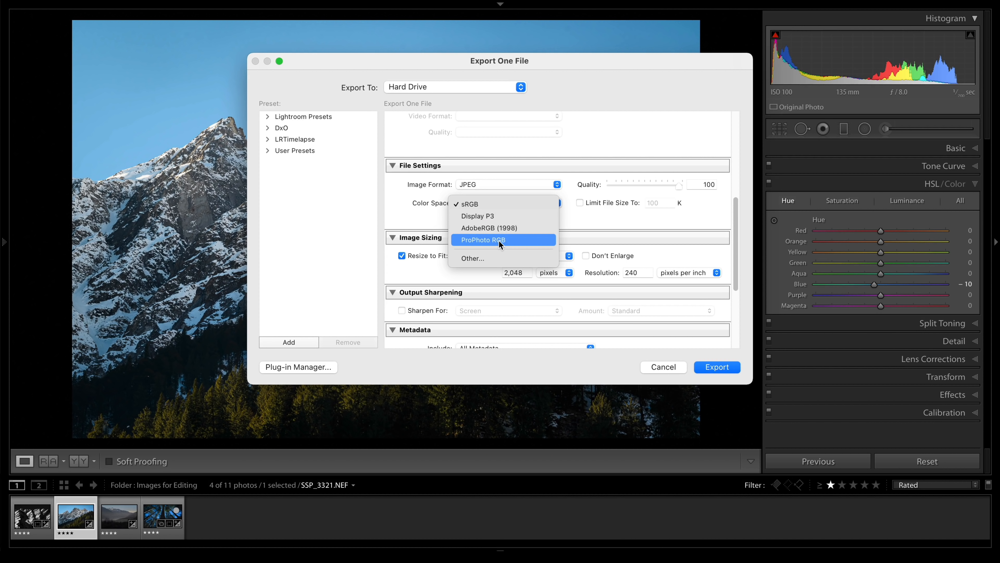
click(489, 239)
click(402, 256)
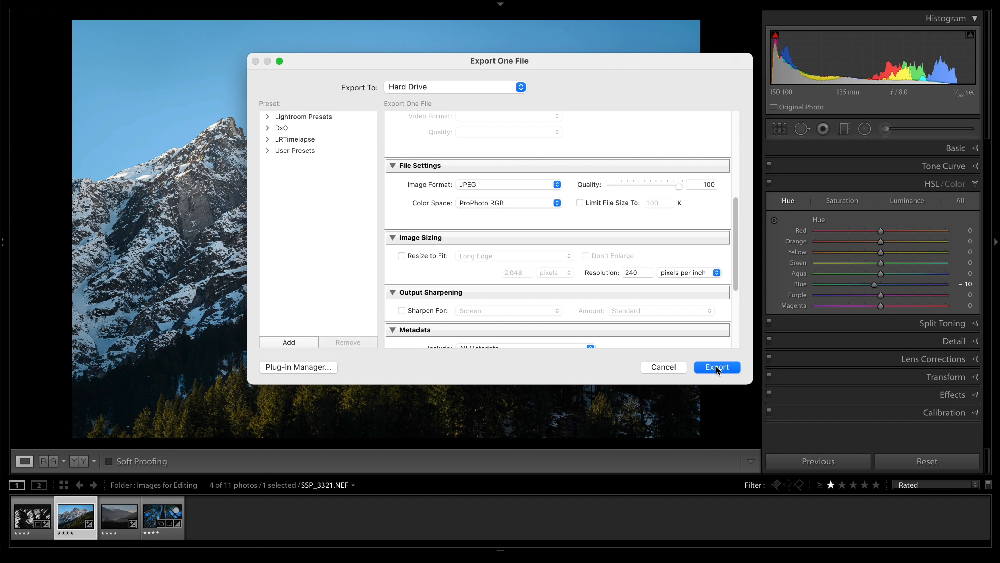
- Set the JPEG export's colour space to sRGB and enable resizing to a long edge of 2,048 pixels
click(512, 206)
click(493, 171)
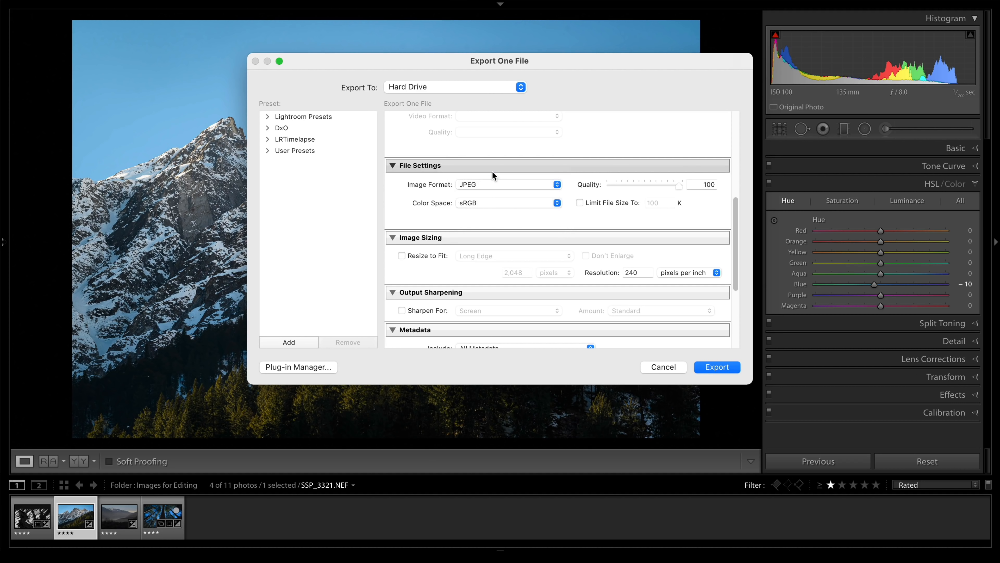
click(402, 256)
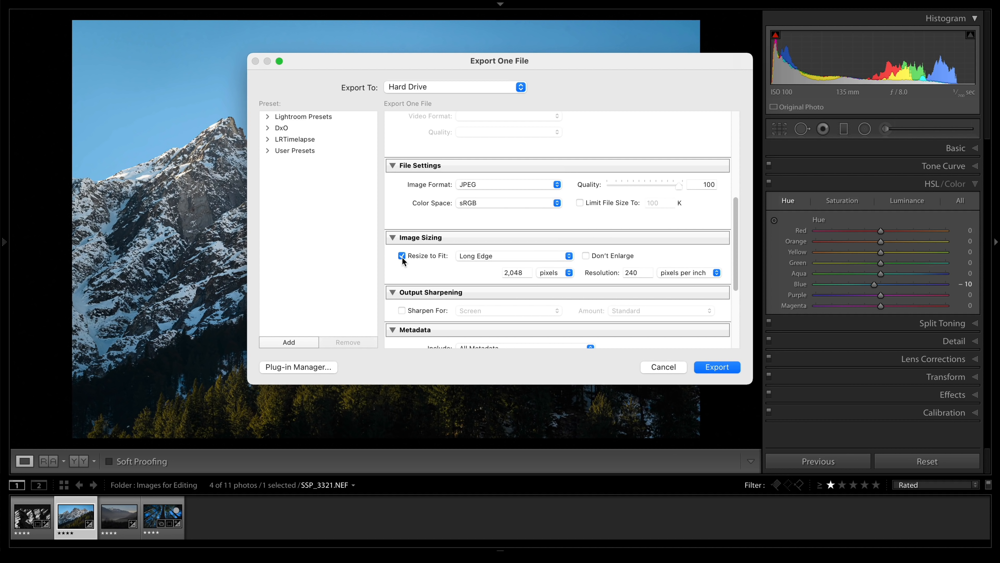